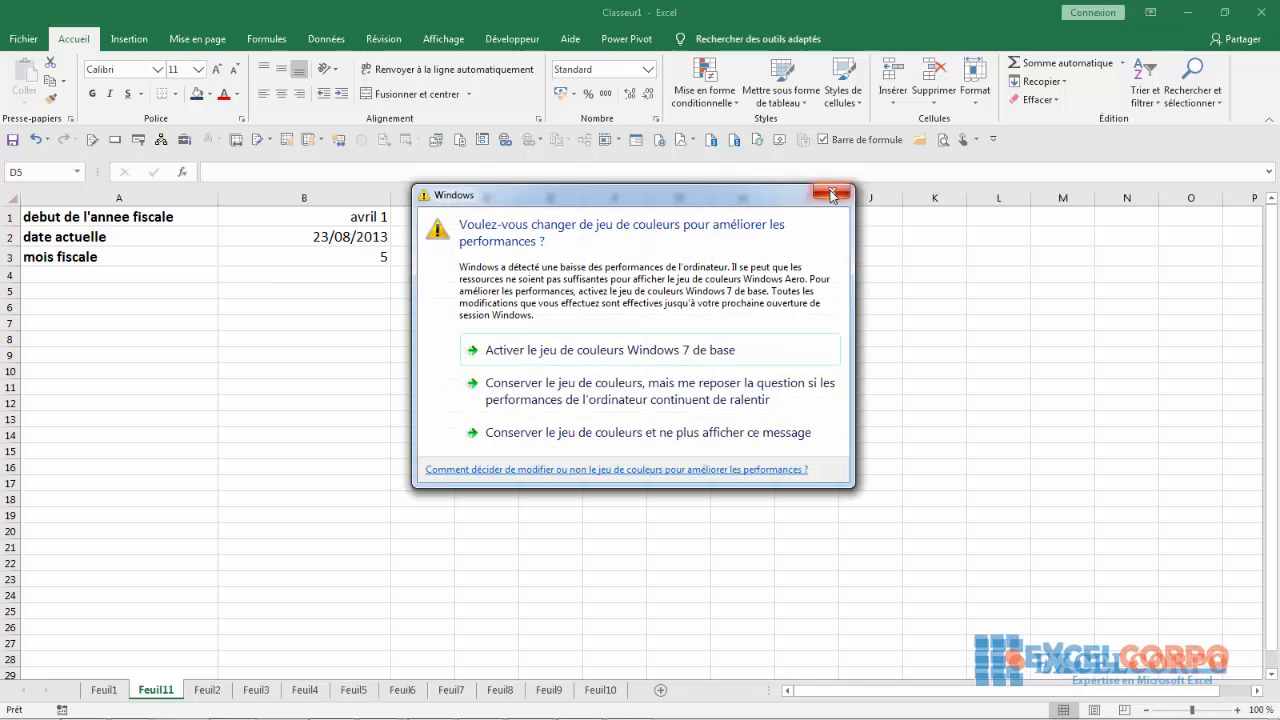
# Dismiss the Windows colour-scheme prompts and list the Recherche & référence category of functions to insert in cell D5
pyautogui.click(831, 191)
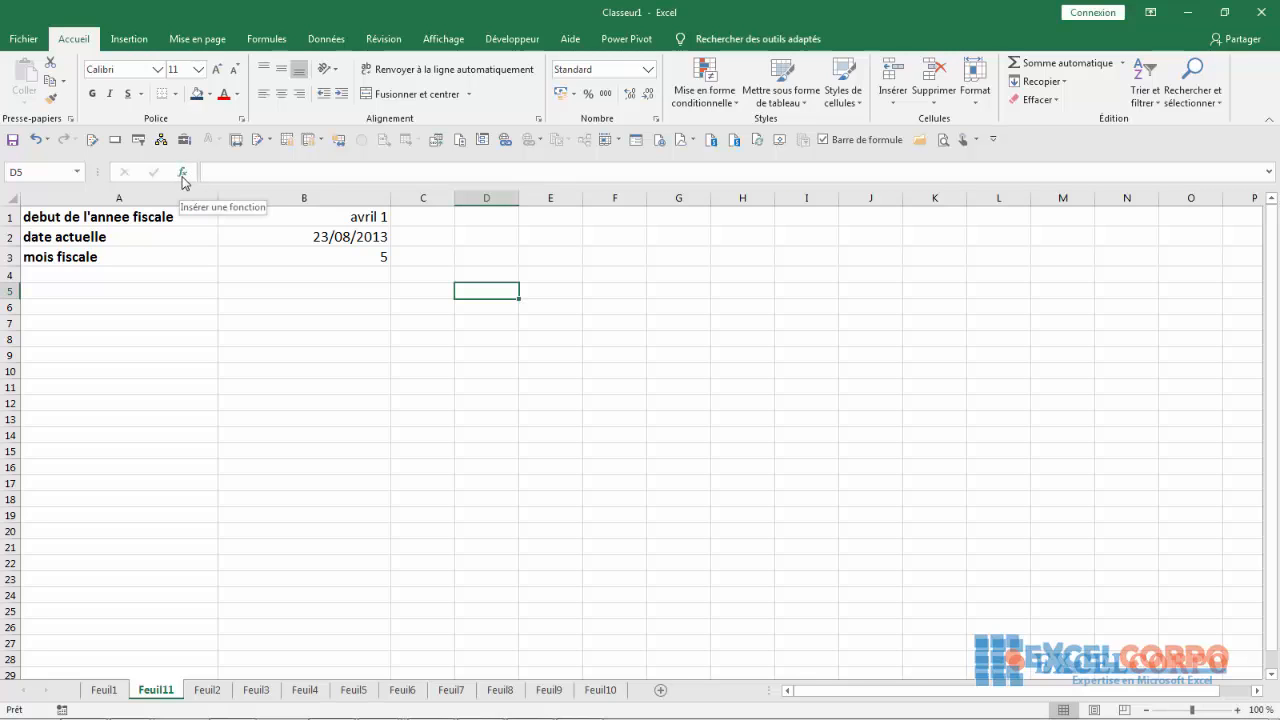
pyautogui.click(183, 173)
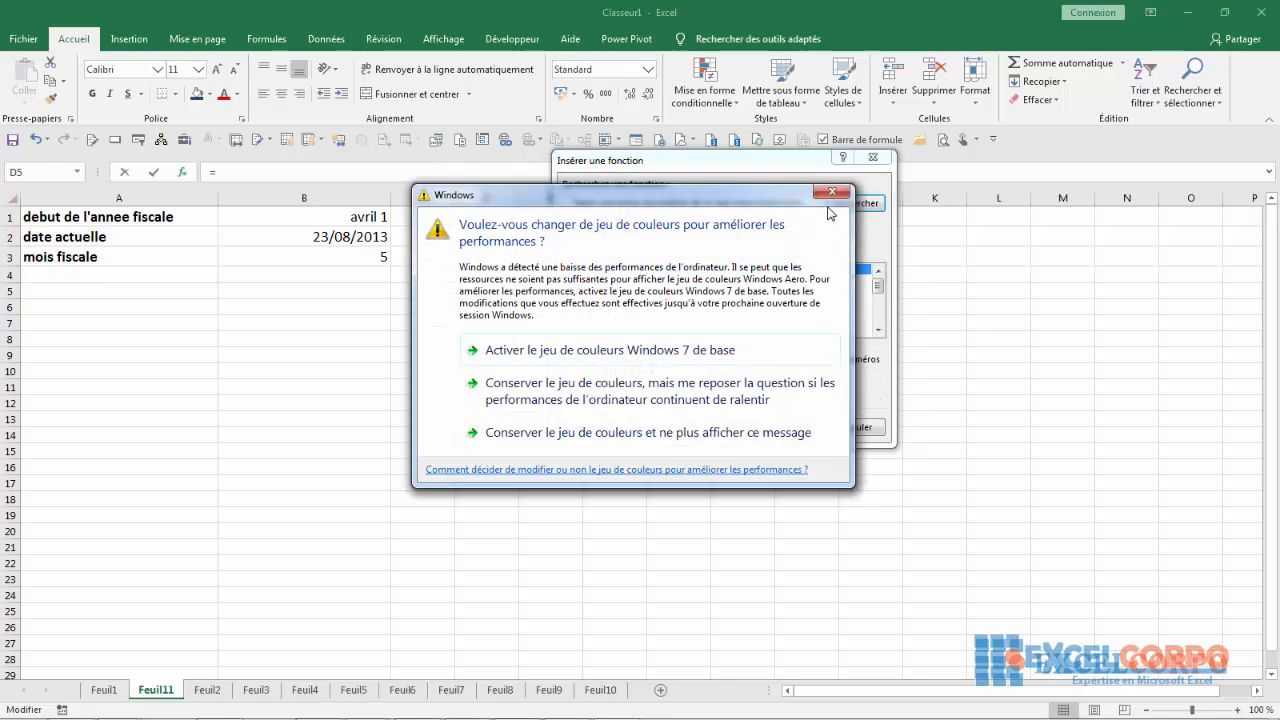
pyautogui.click(832, 193)
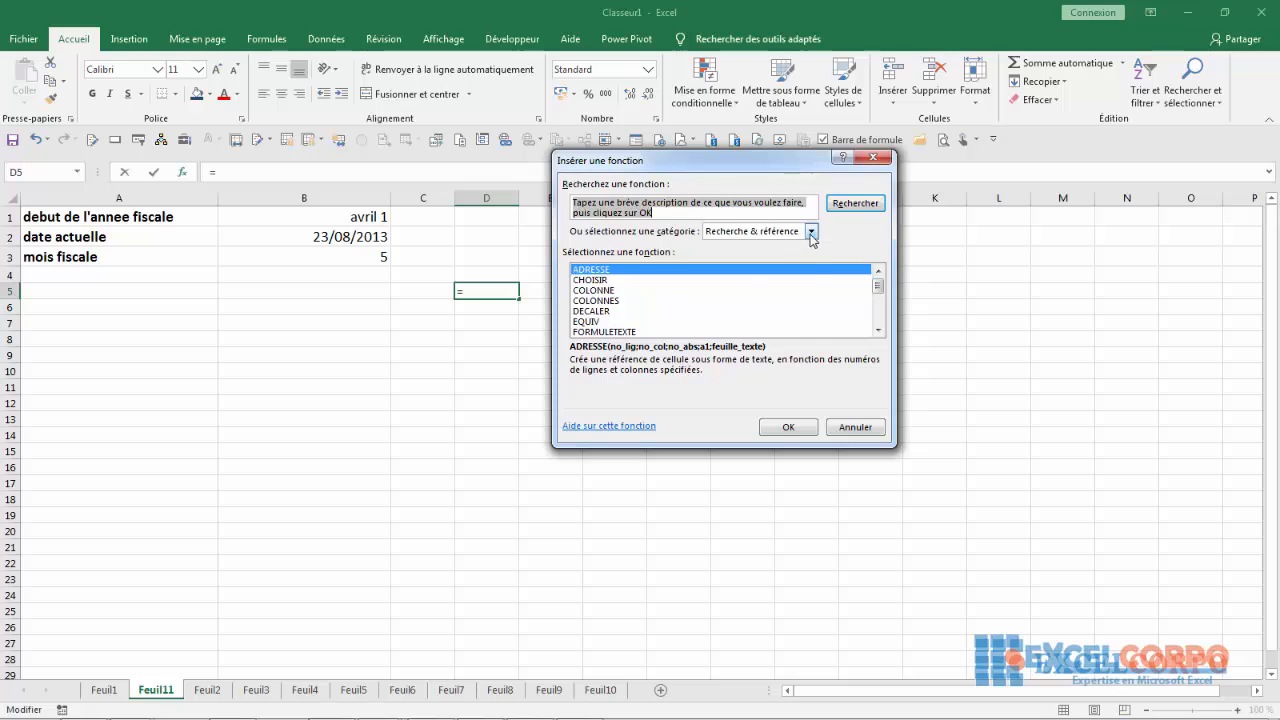
pyautogui.click(811, 232)
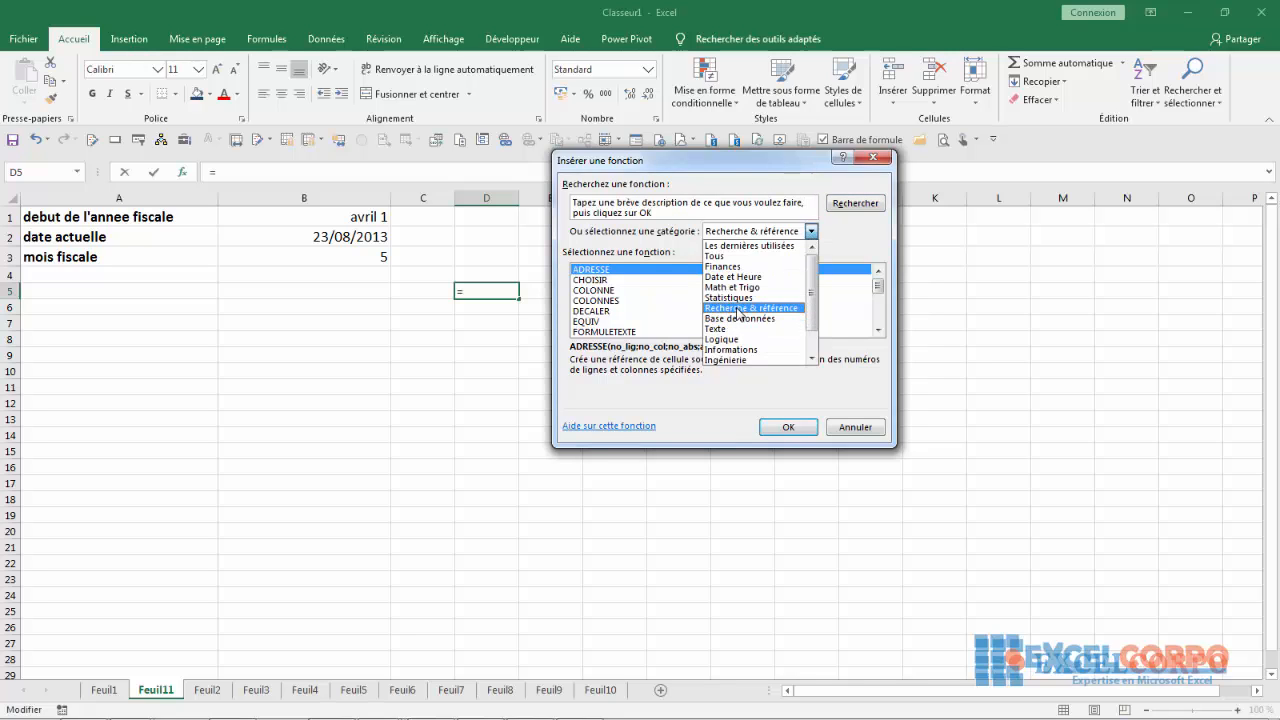
pyautogui.click(740, 312)
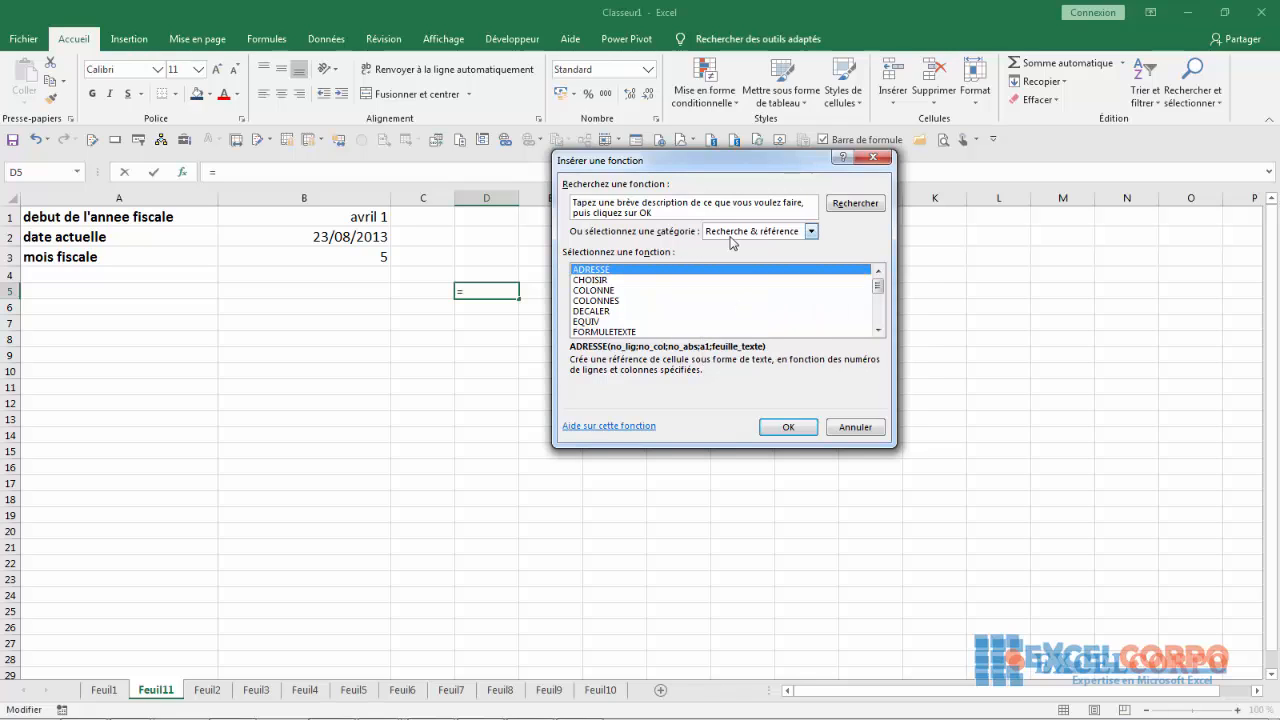
# Read the descriptions of the Recherche & référence functions from CHOISIR through ZONES, and close the function list without inserting any
pyautogui.click(590, 279)
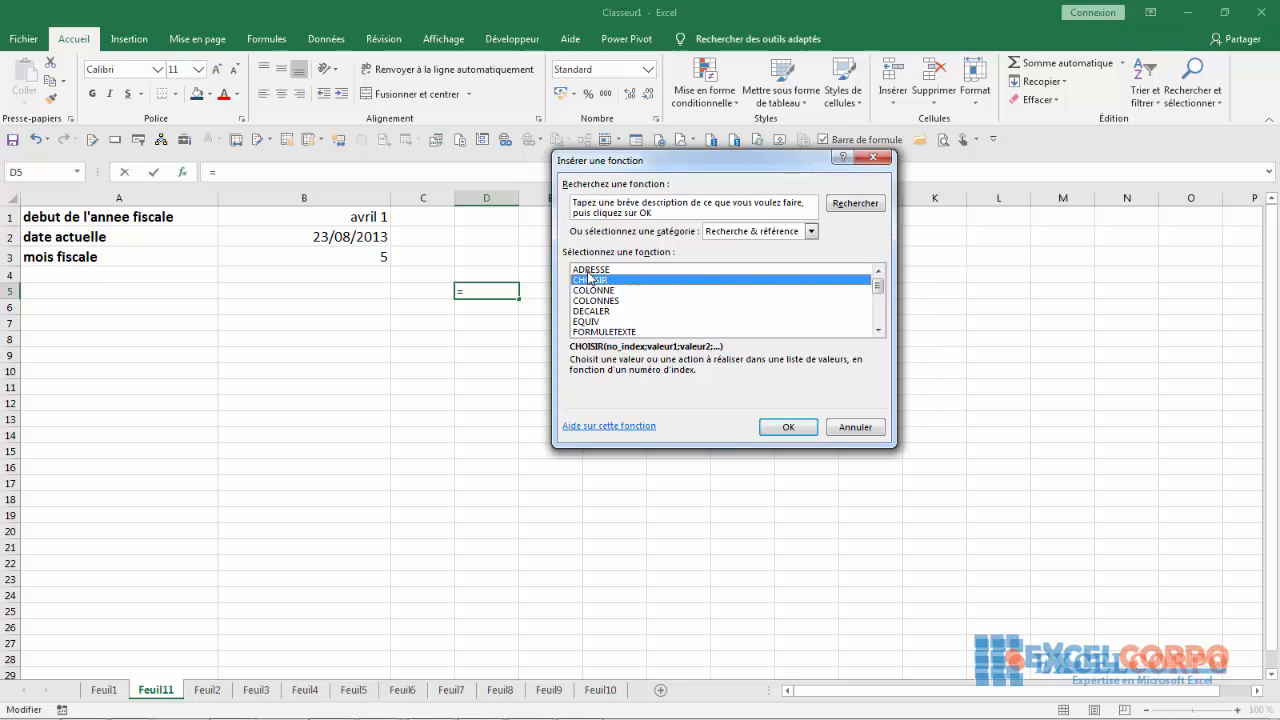
pyautogui.press('Down')
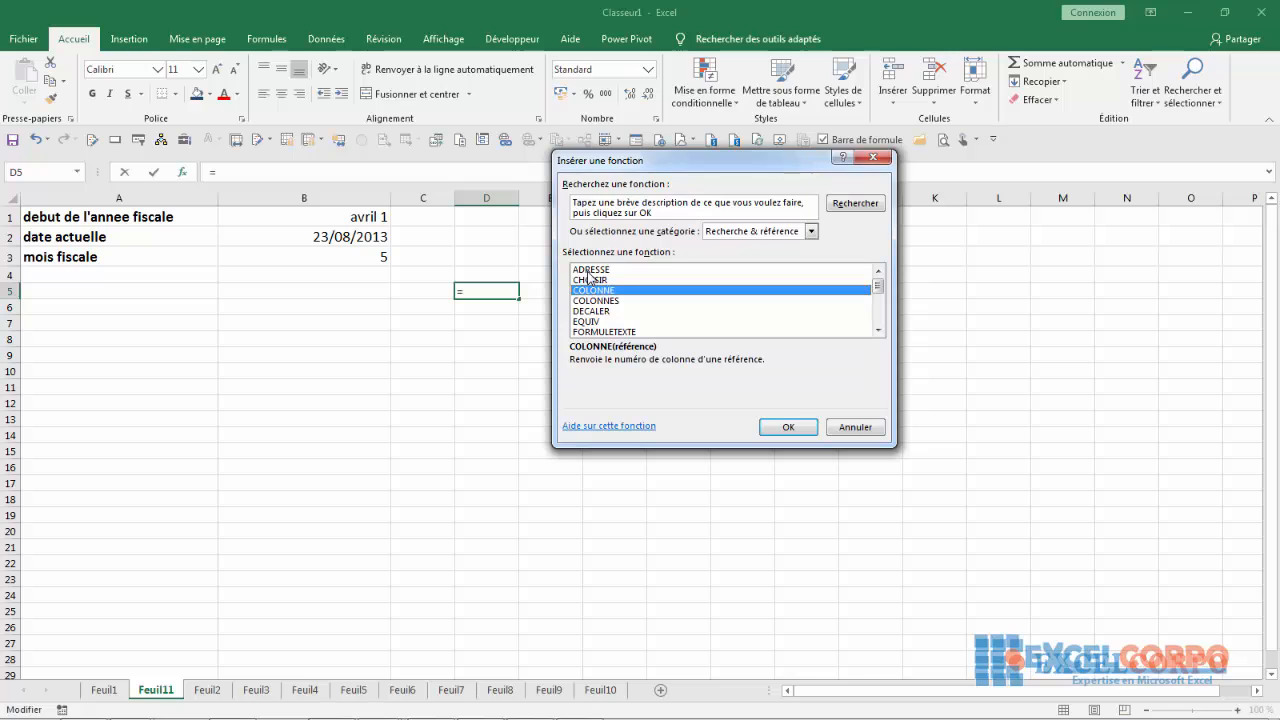
pyautogui.press('Down')
pyautogui.press('Up')
pyautogui.press('Down')
pyautogui.press('Down')
pyautogui.press('Down')
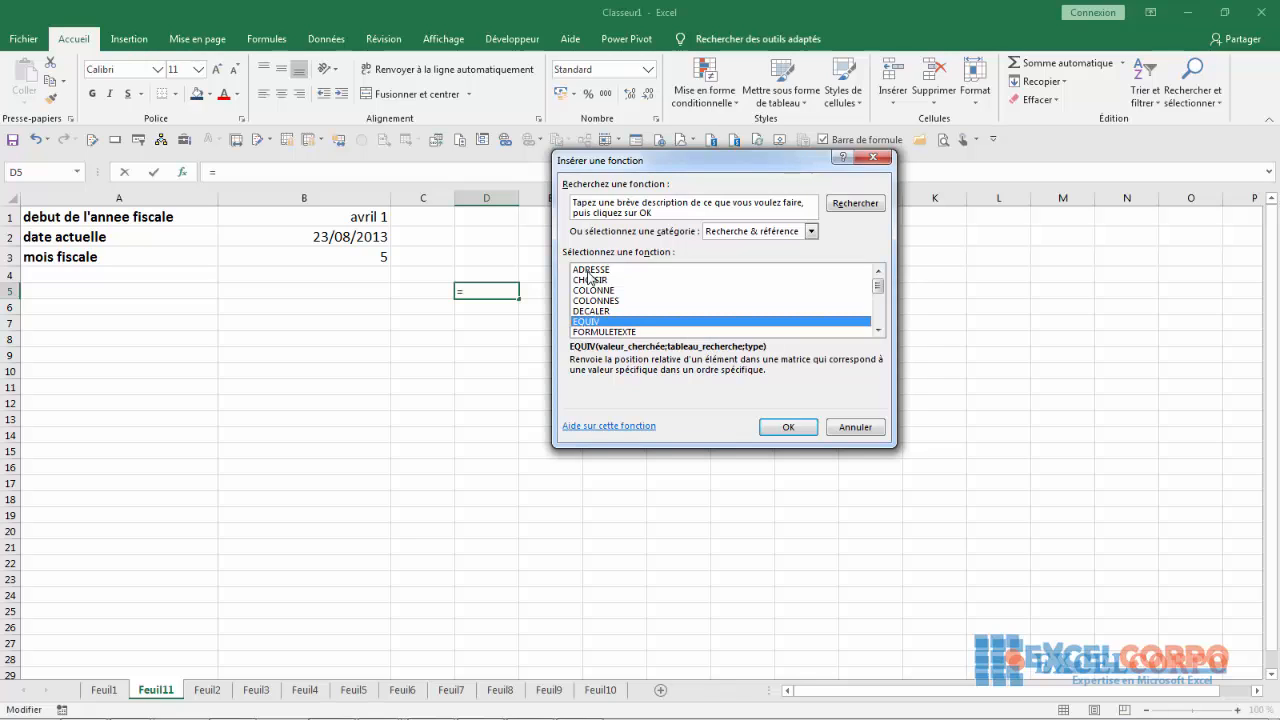
pyautogui.press('Down')
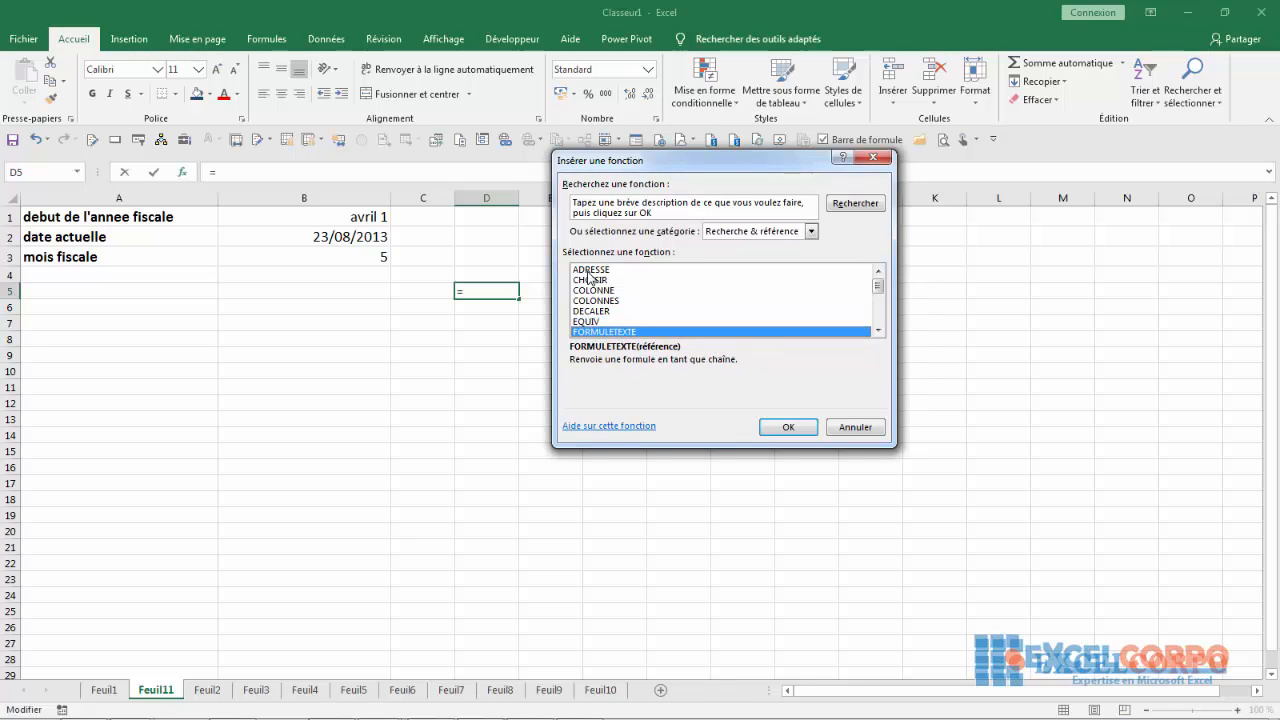
pyautogui.press('Down')
pyautogui.press('Down')
pyautogui.press('Down')
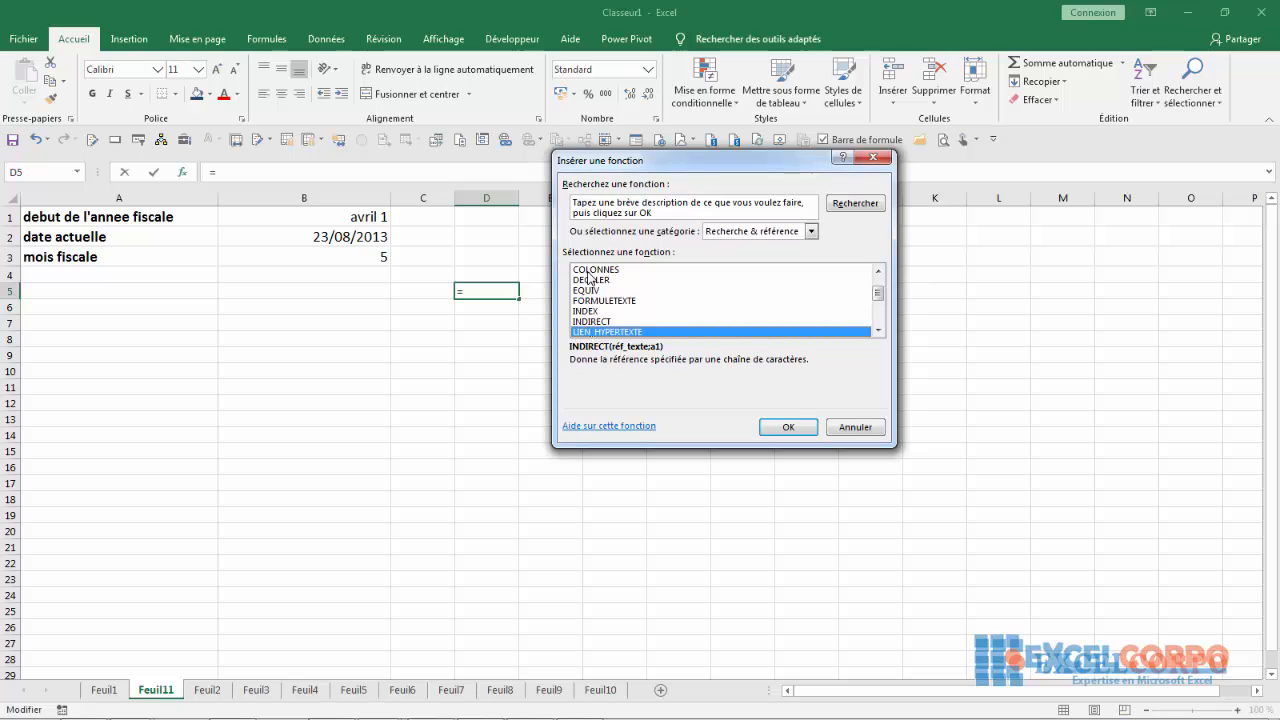
pyautogui.press('Down')
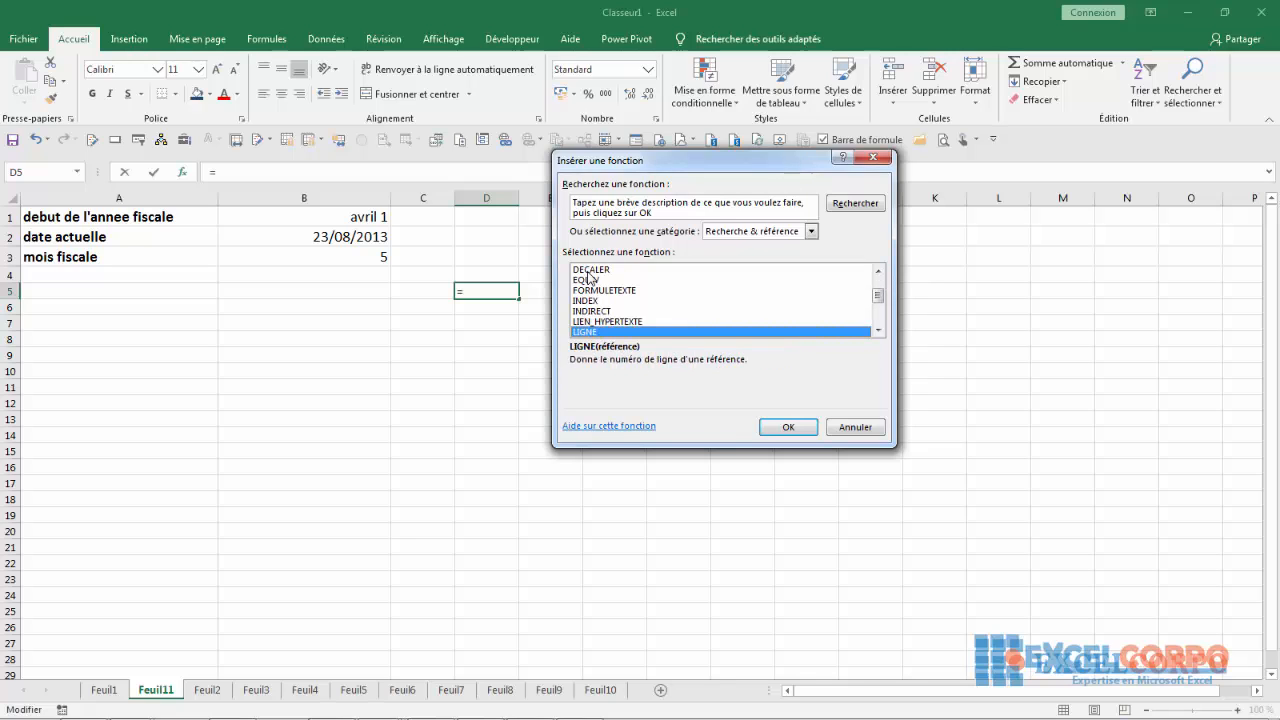
pyautogui.press('Down')
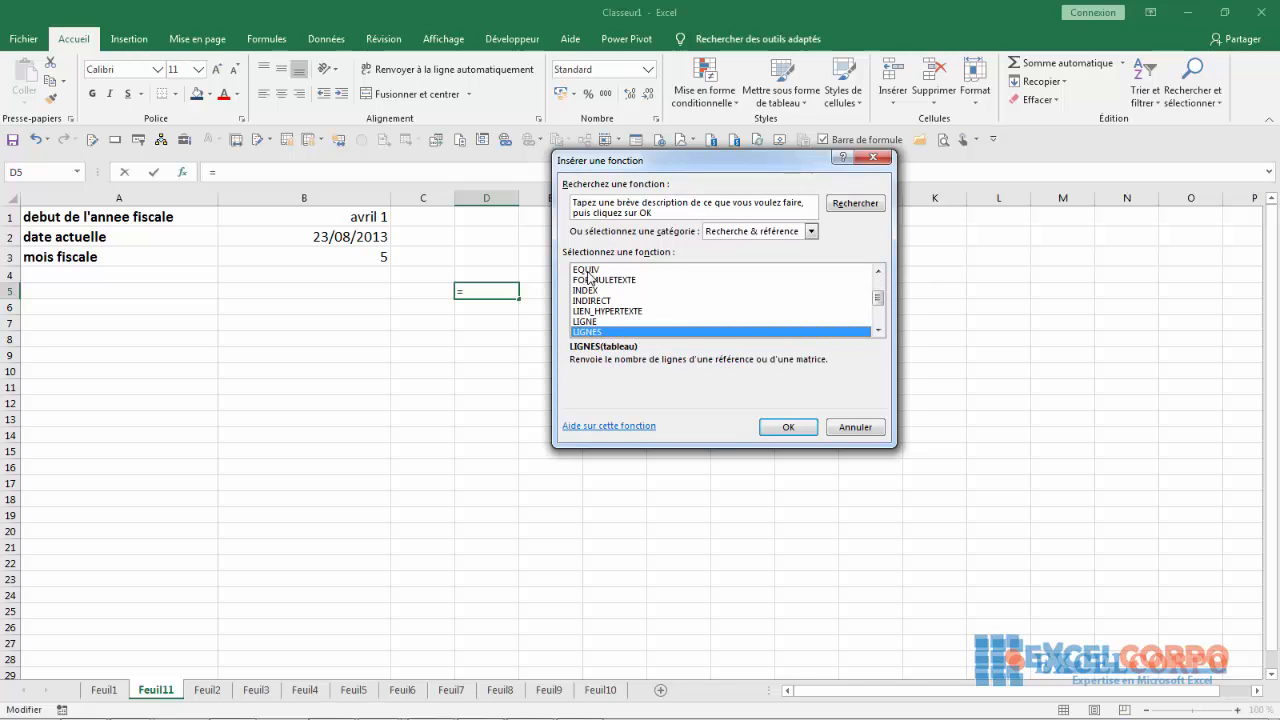
pyautogui.press('Down')
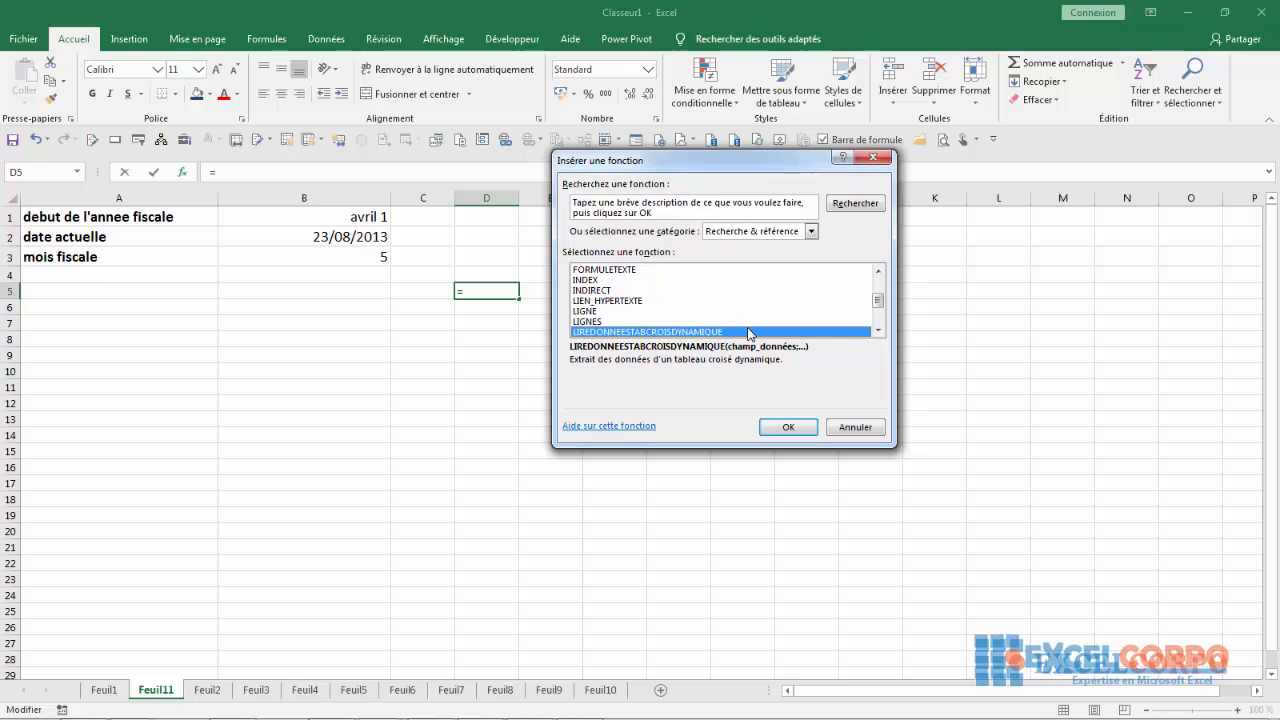
pyautogui.press('Down')
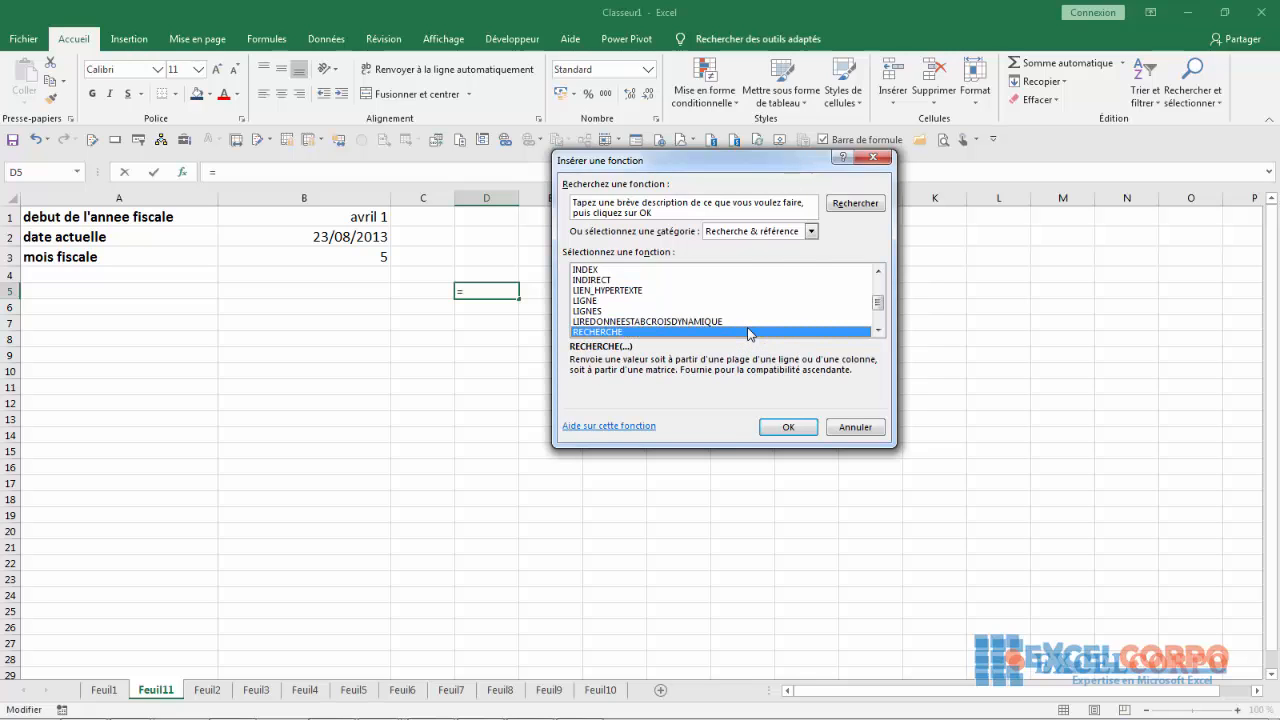
pyautogui.press('Down')
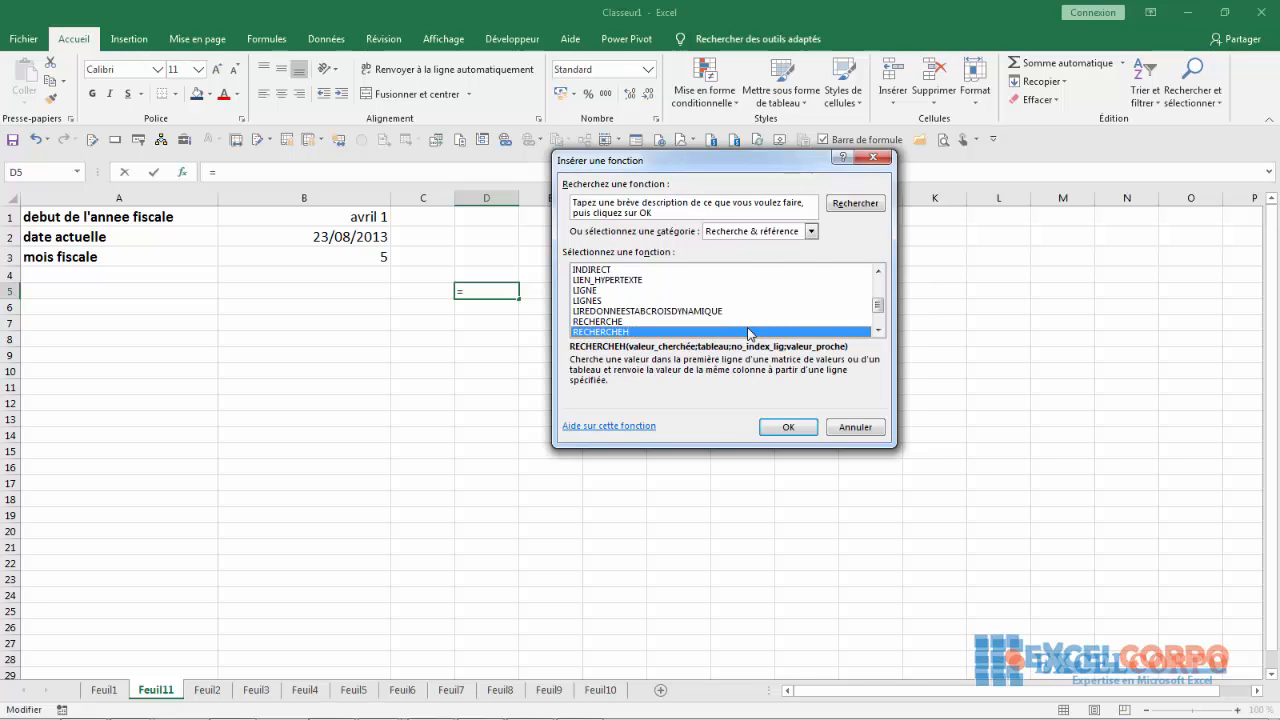
pyautogui.press('Down')
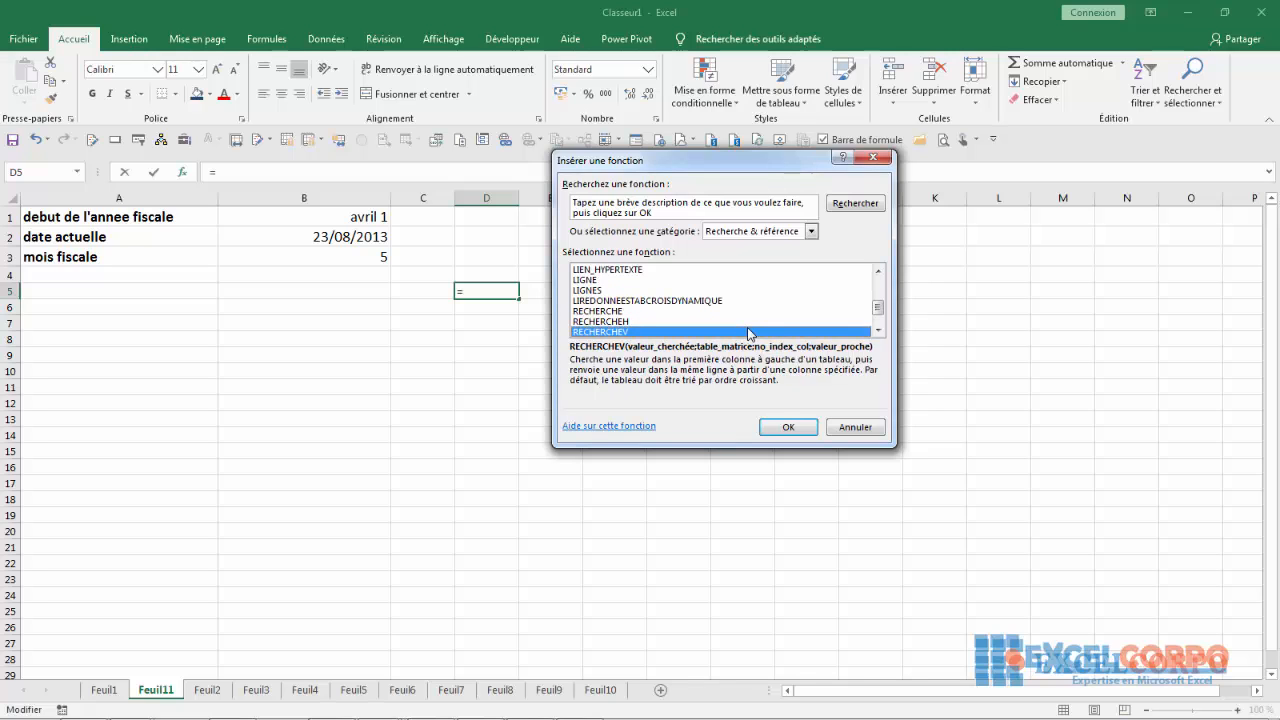
pyautogui.press('Down')
pyautogui.press('Down')
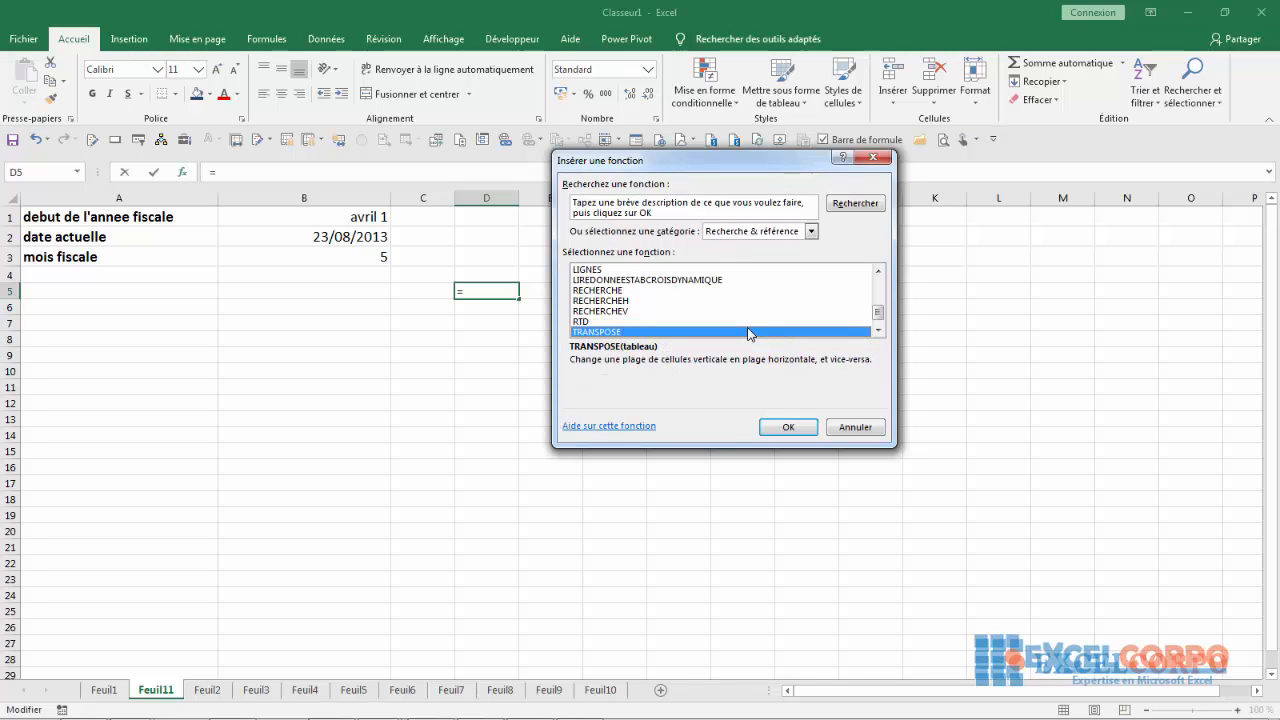
pyautogui.press('Down')
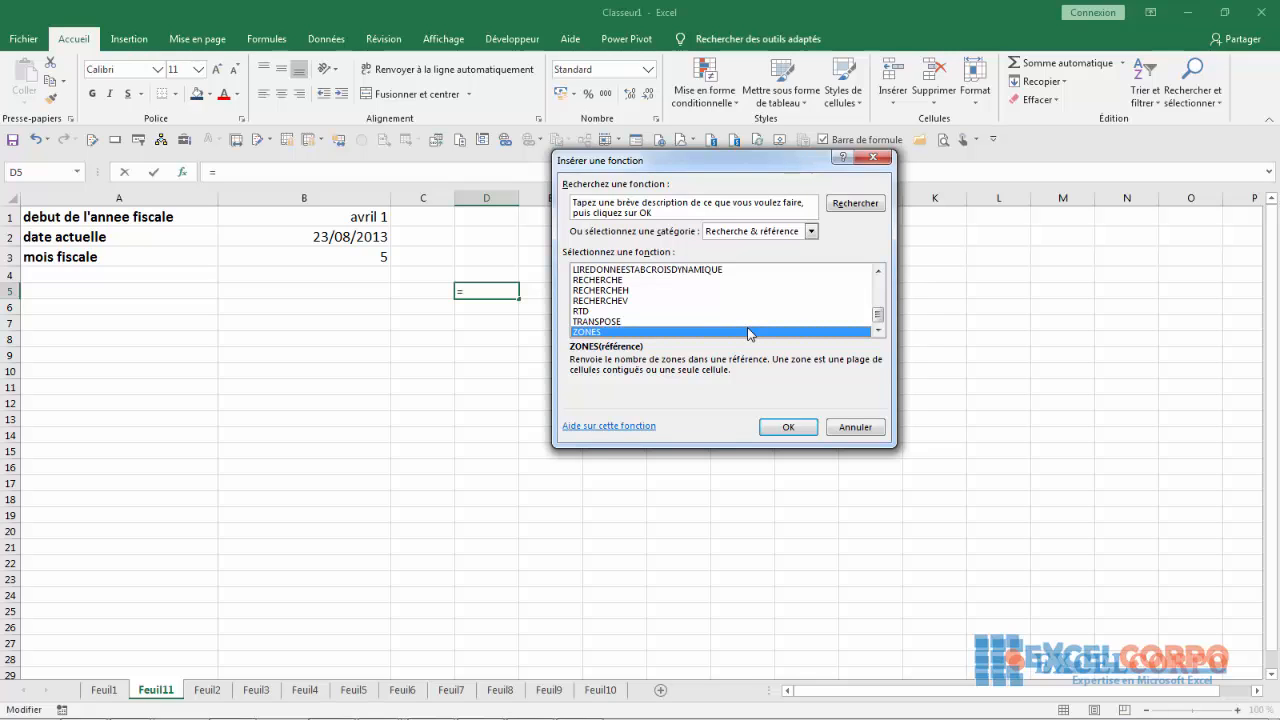
pyautogui.moveTo(877, 312); pyautogui.dragTo(834, 268)
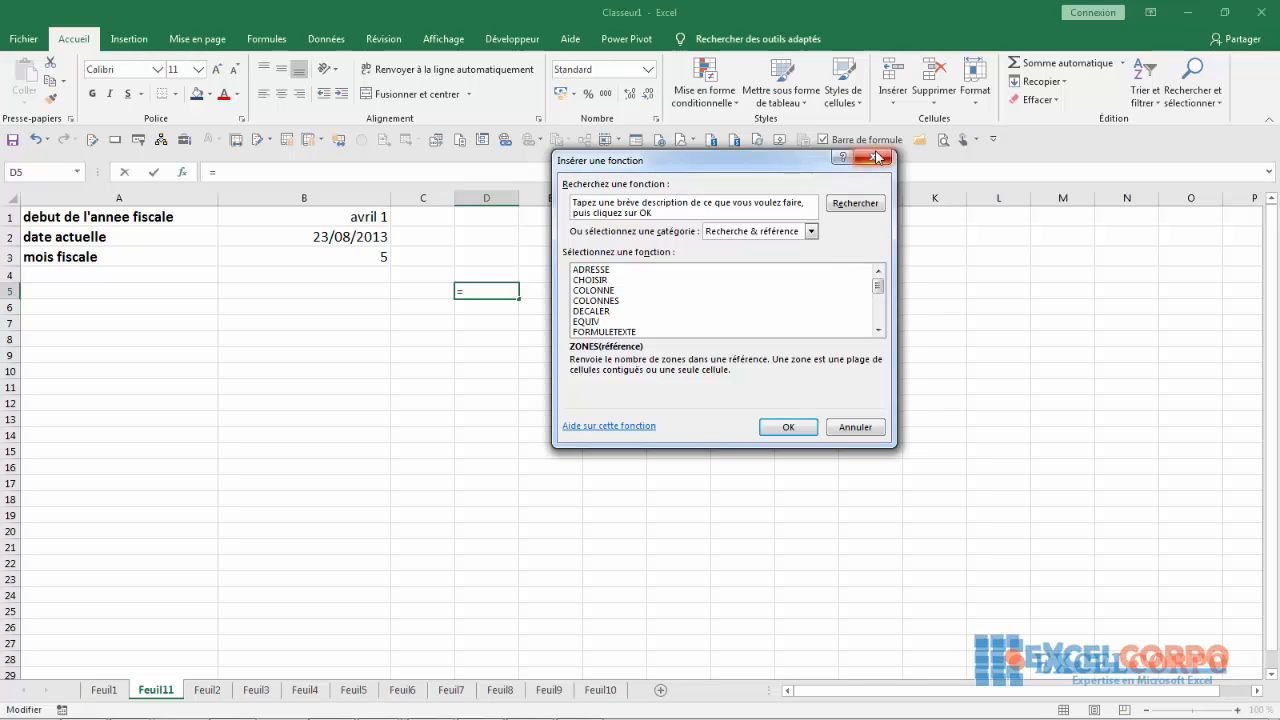
pyautogui.click(883, 156)
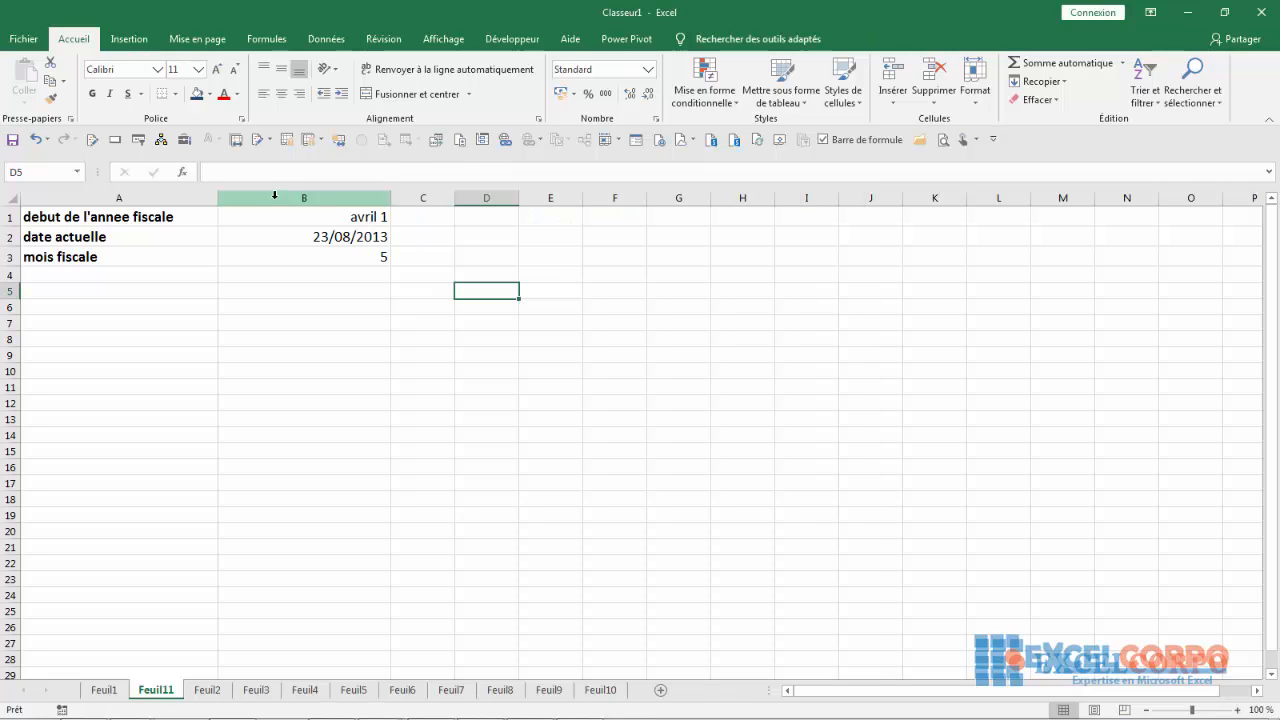
# Examine columns B and A and the arguments of the CHOISIR formula behind the fiscal month in B3
pyautogui.click(275, 195)
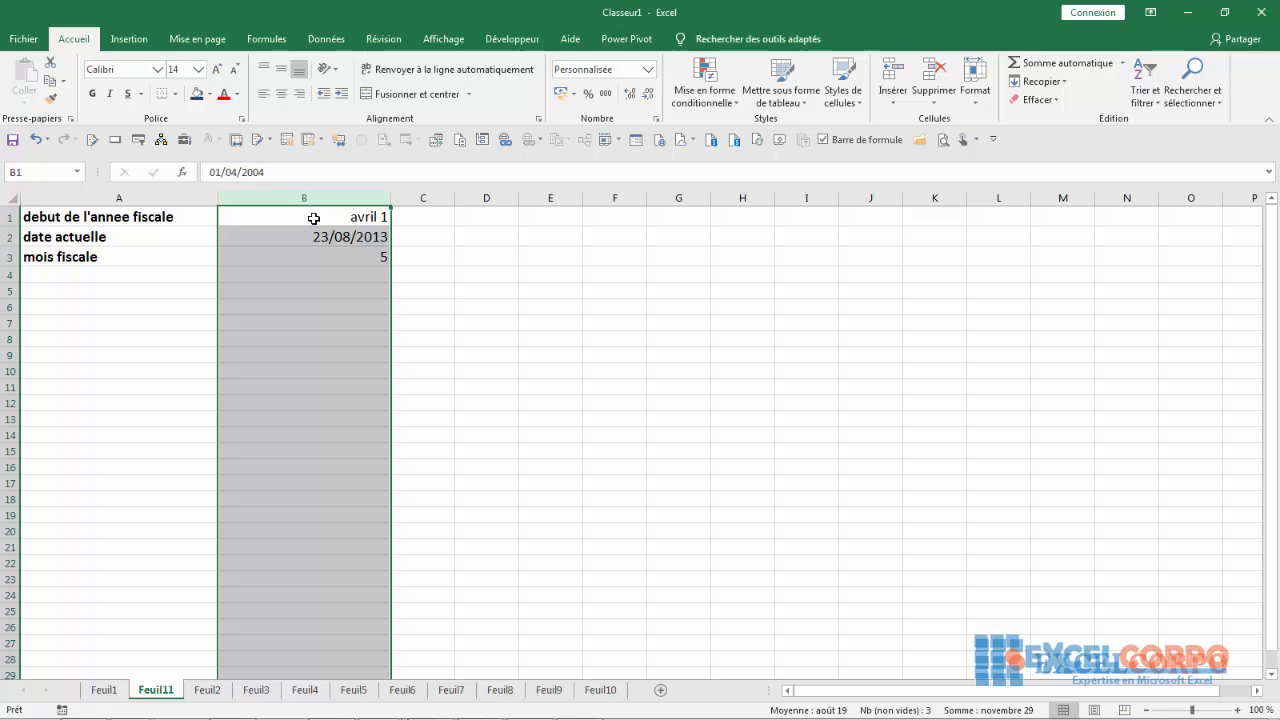
pyautogui.click(118, 198)
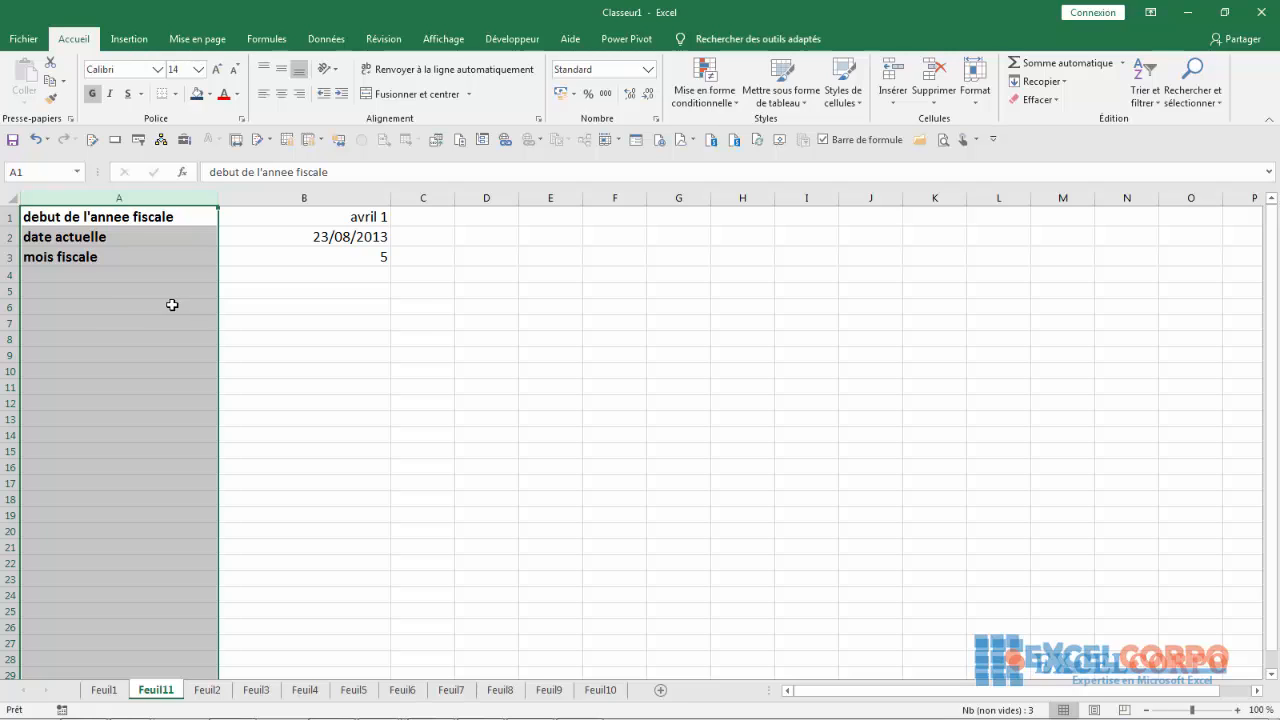
pyautogui.click(350, 258)
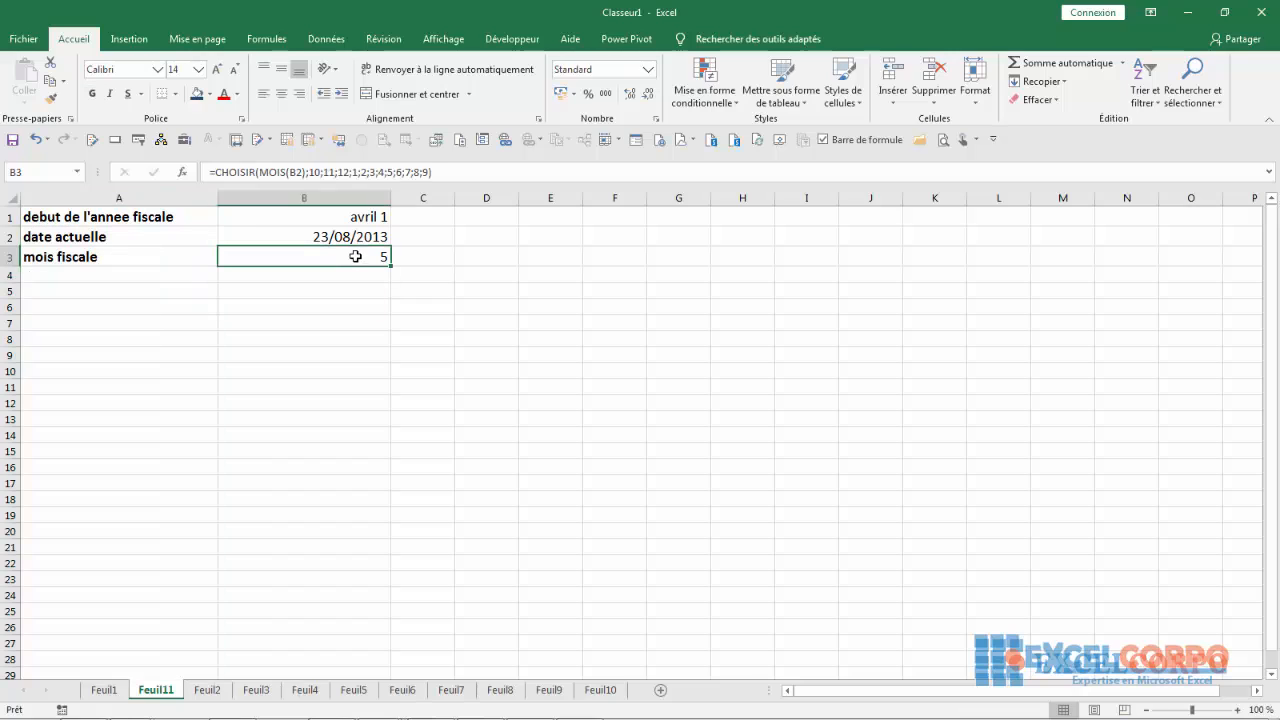
pyautogui.click(297, 172)
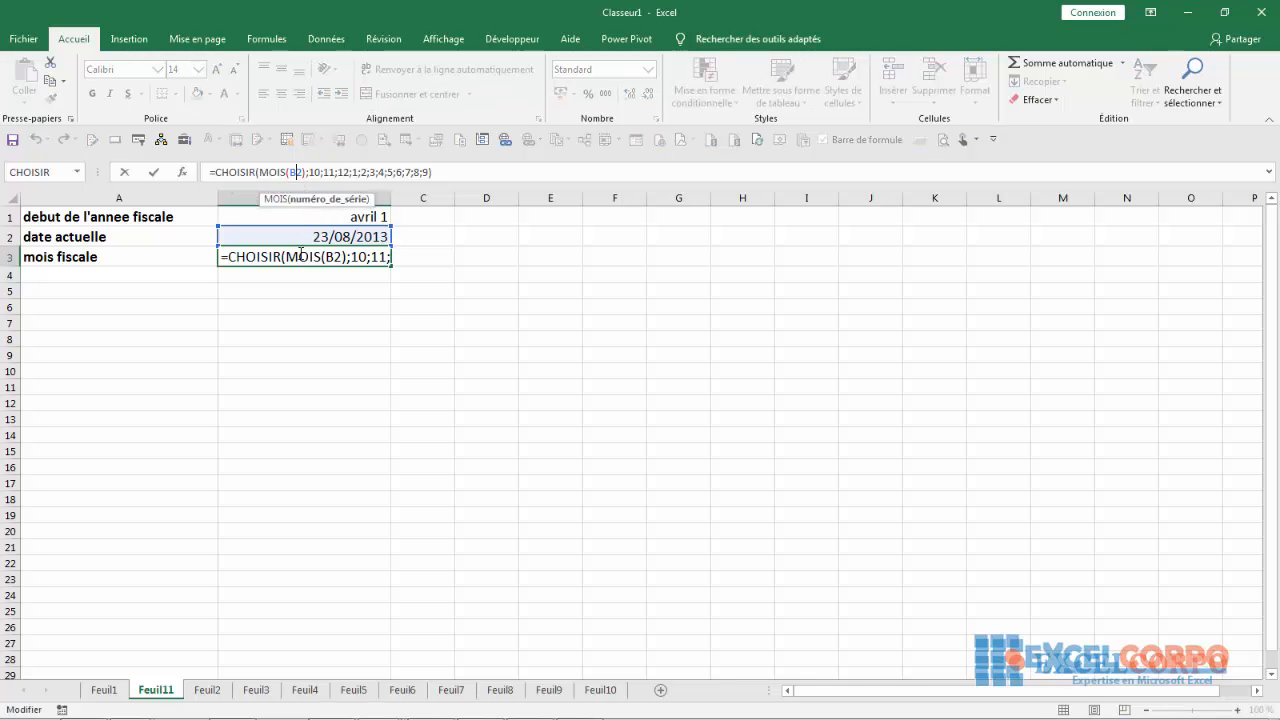
pyautogui.click(300, 256)
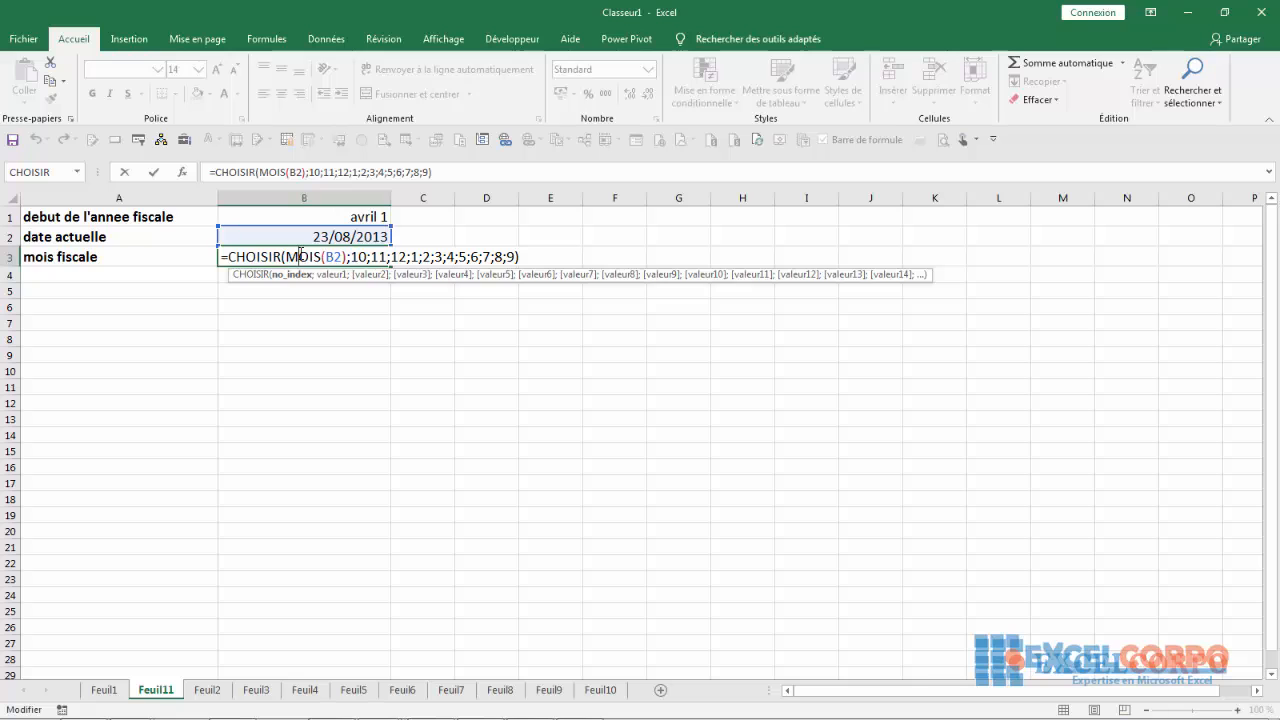
pyautogui.press('Return')
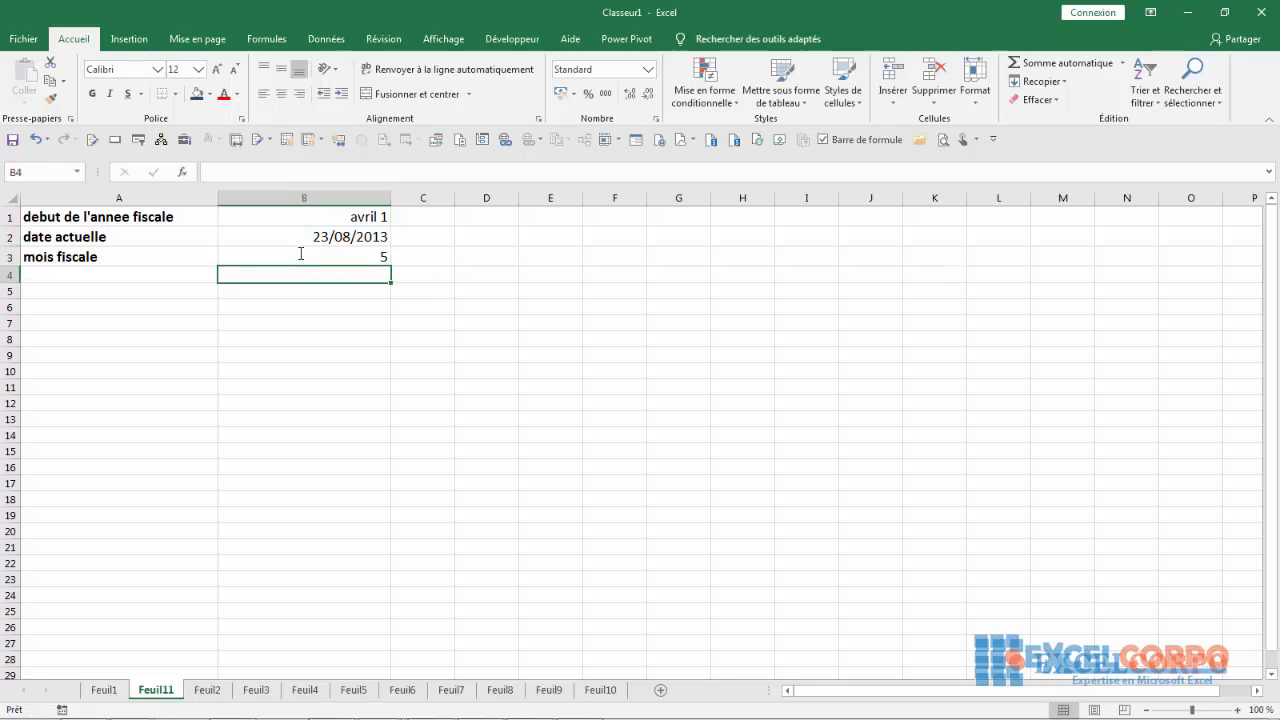
# Show the fiscal month formula in B3 again for review, dismissing the Windows colour-scheme prompts
pyautogui.click(327, 252)
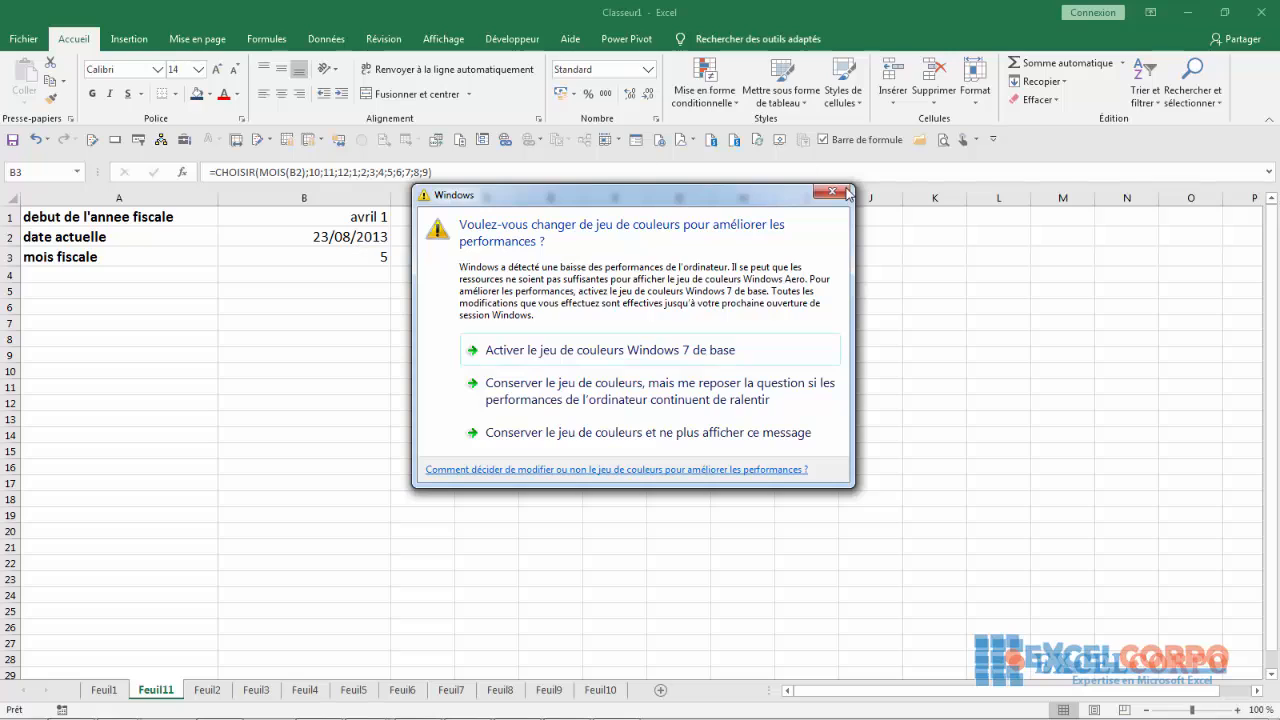
pyautogui.click(846, 192)
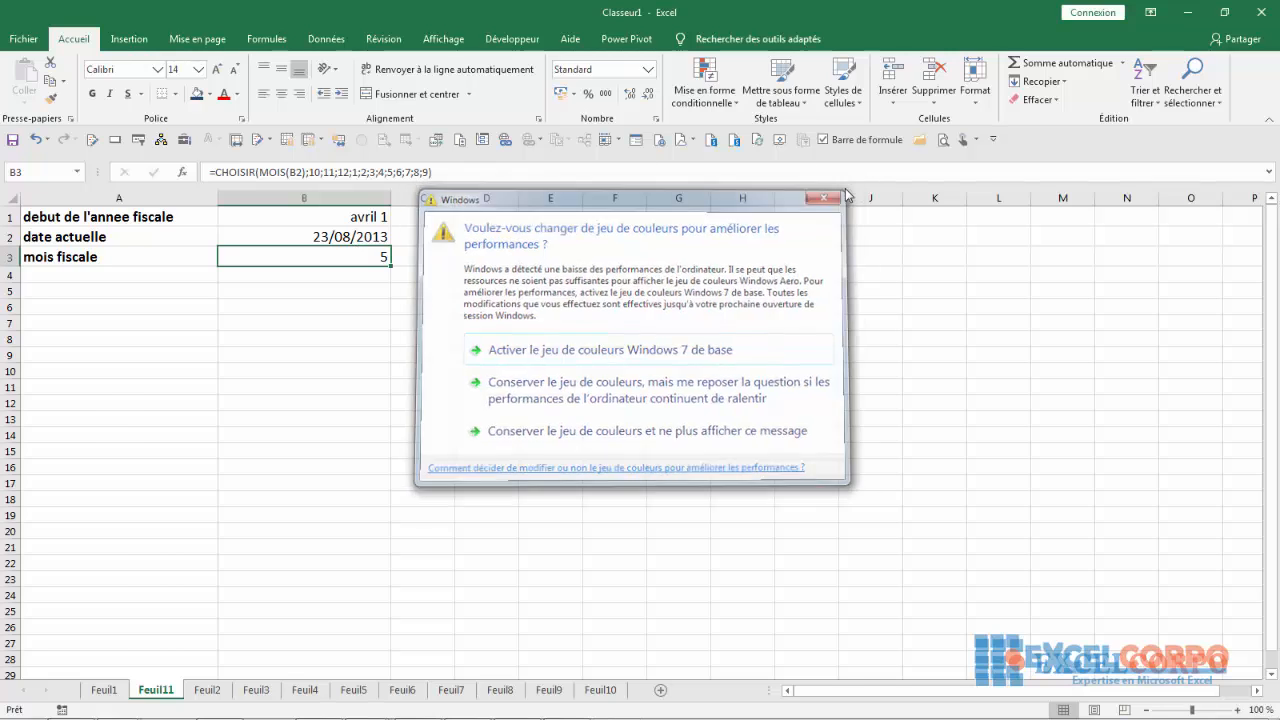
pyautogui.click(298, 294)
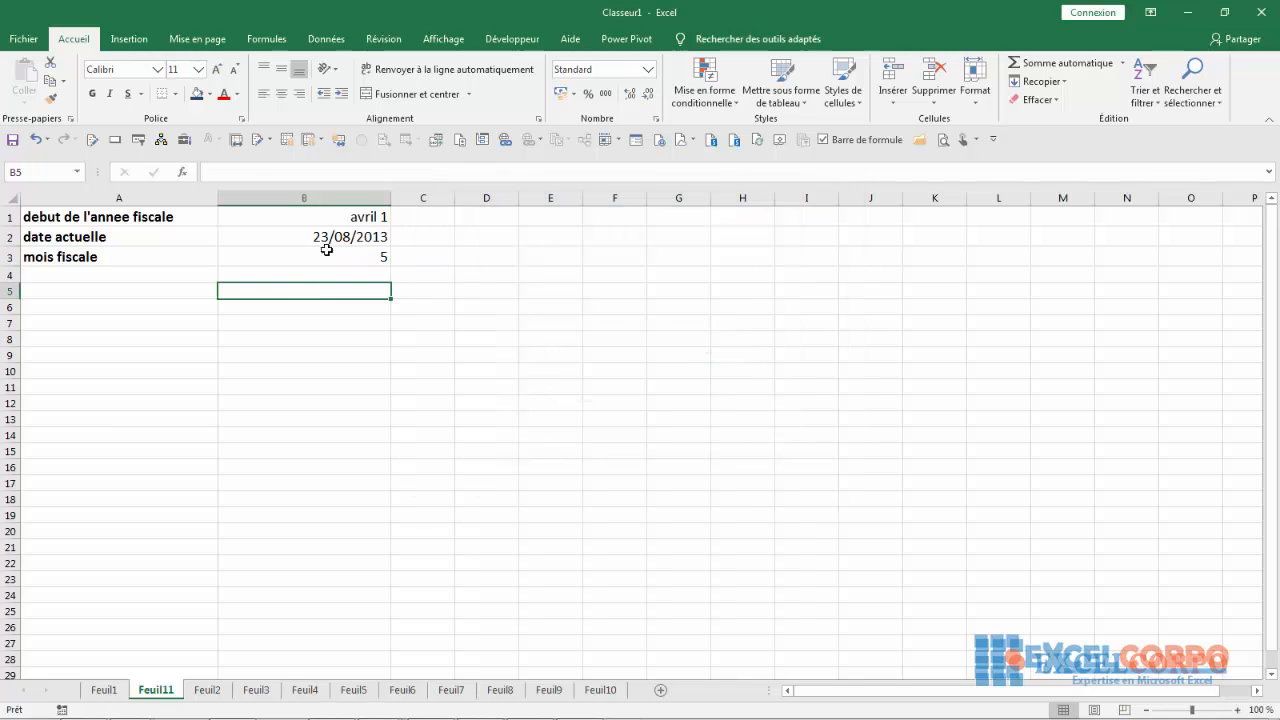
pyautogui.click(306, 258)
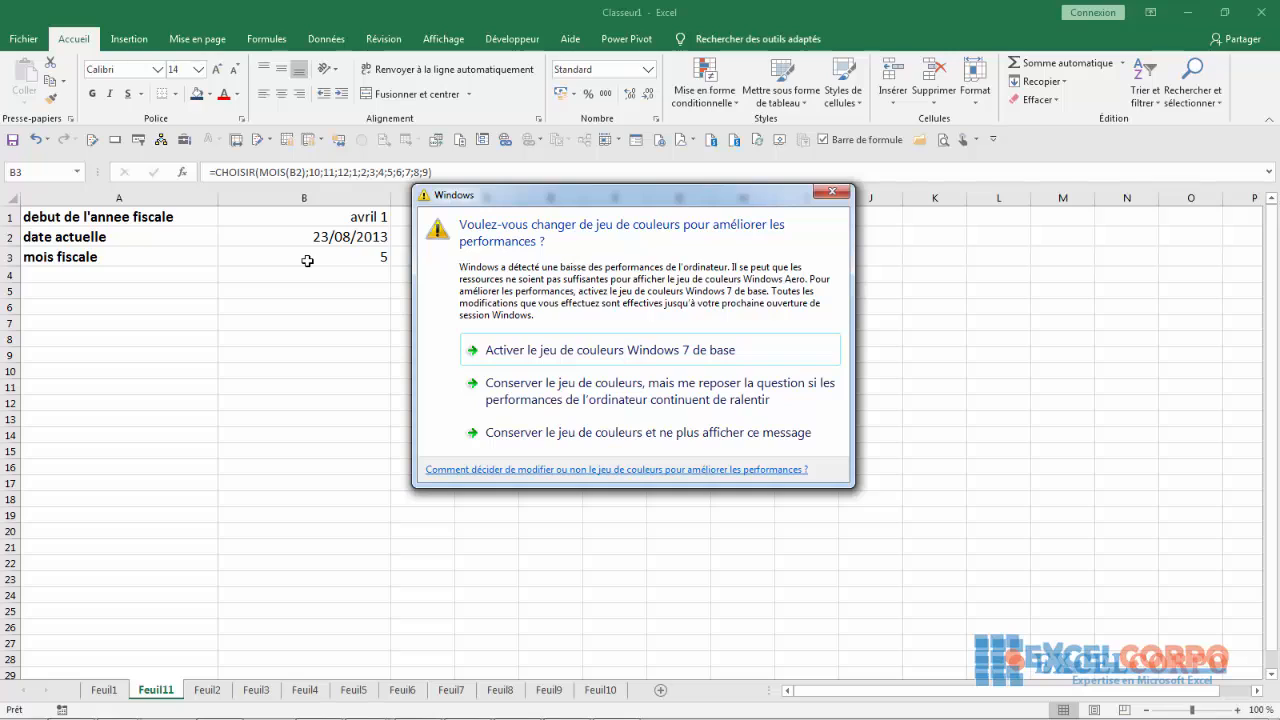
pyautogui.click(832, 192)
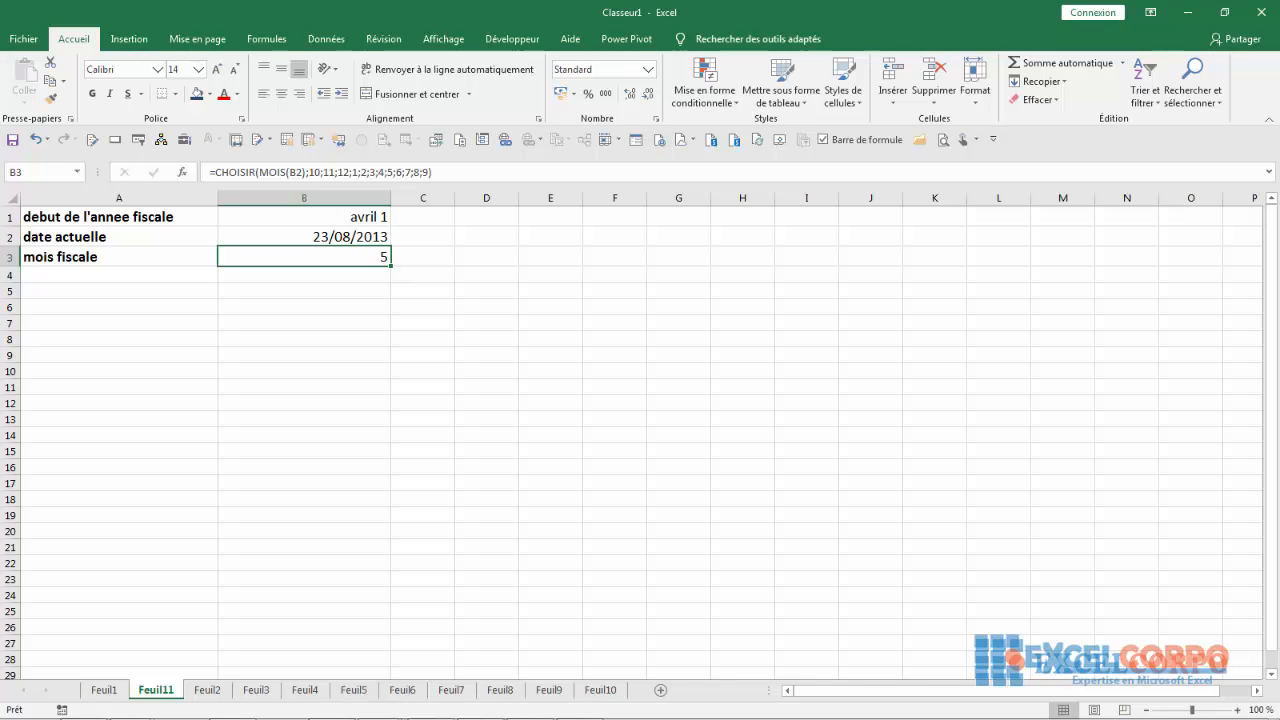
pyautogui.moveTo(527, 707)
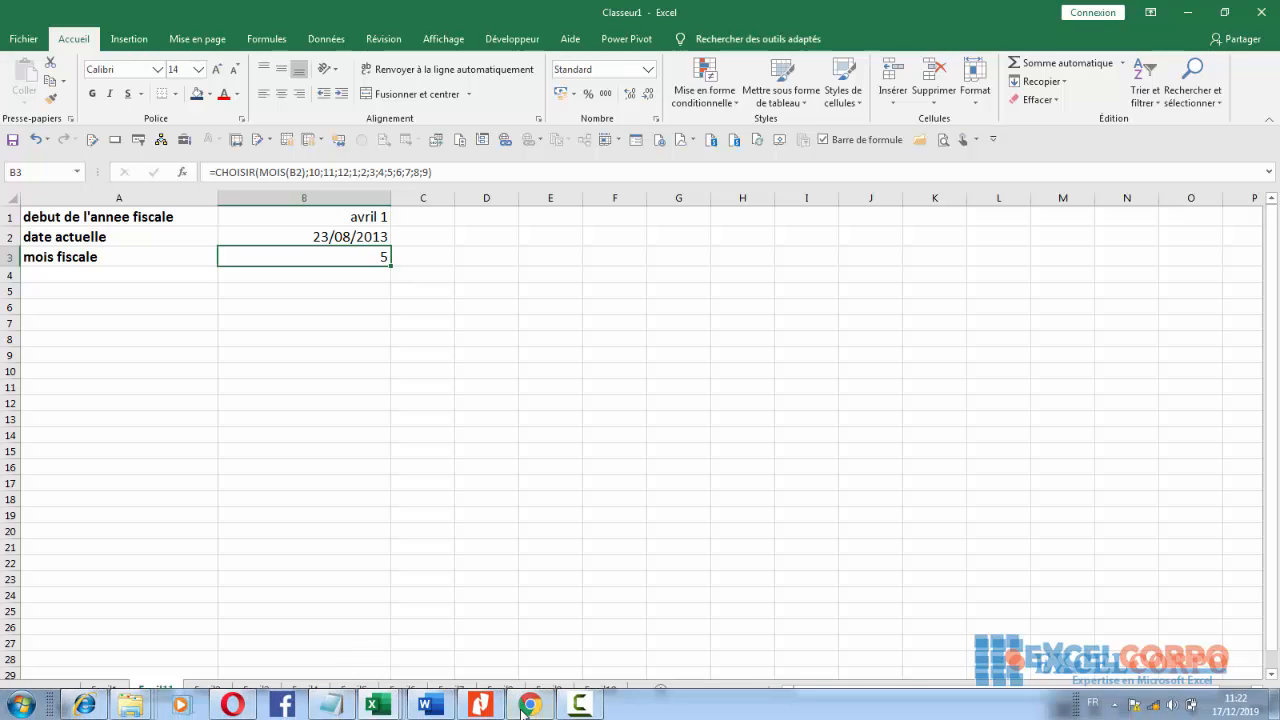
pyautogui.click(580, 705)
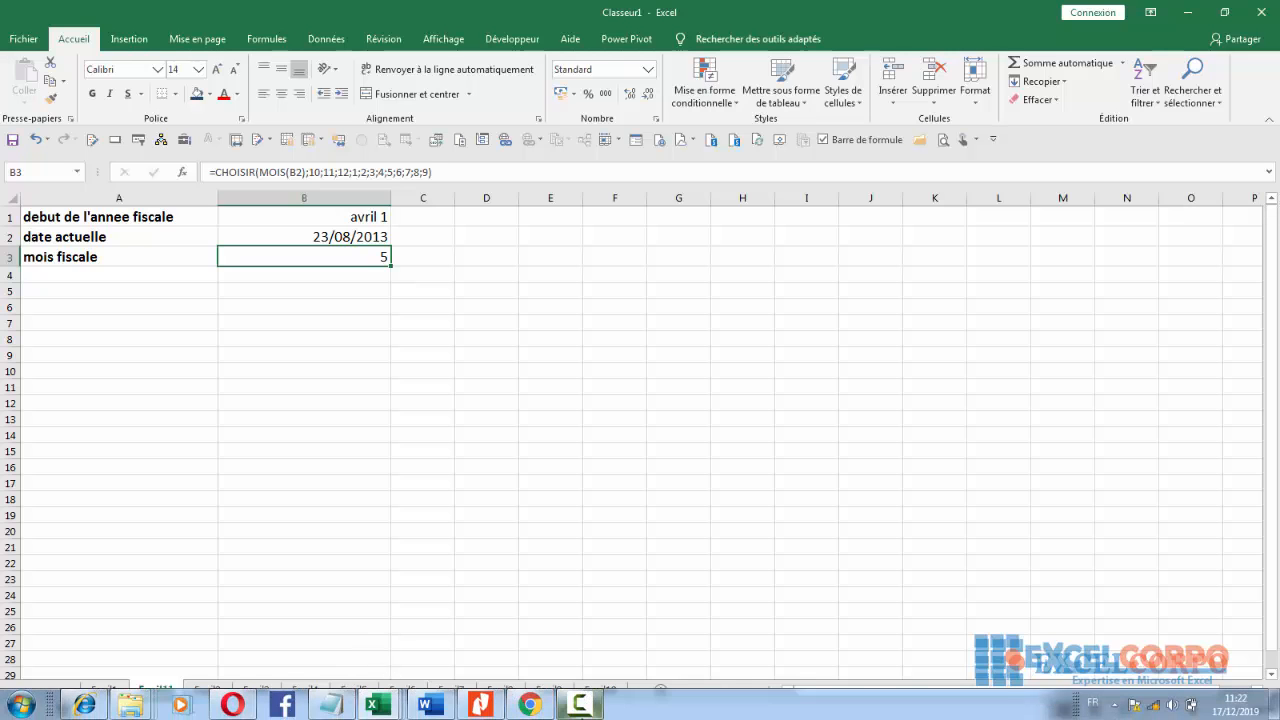
pyautogui.click(581, 704)
pyautogui.click(1203, 681)
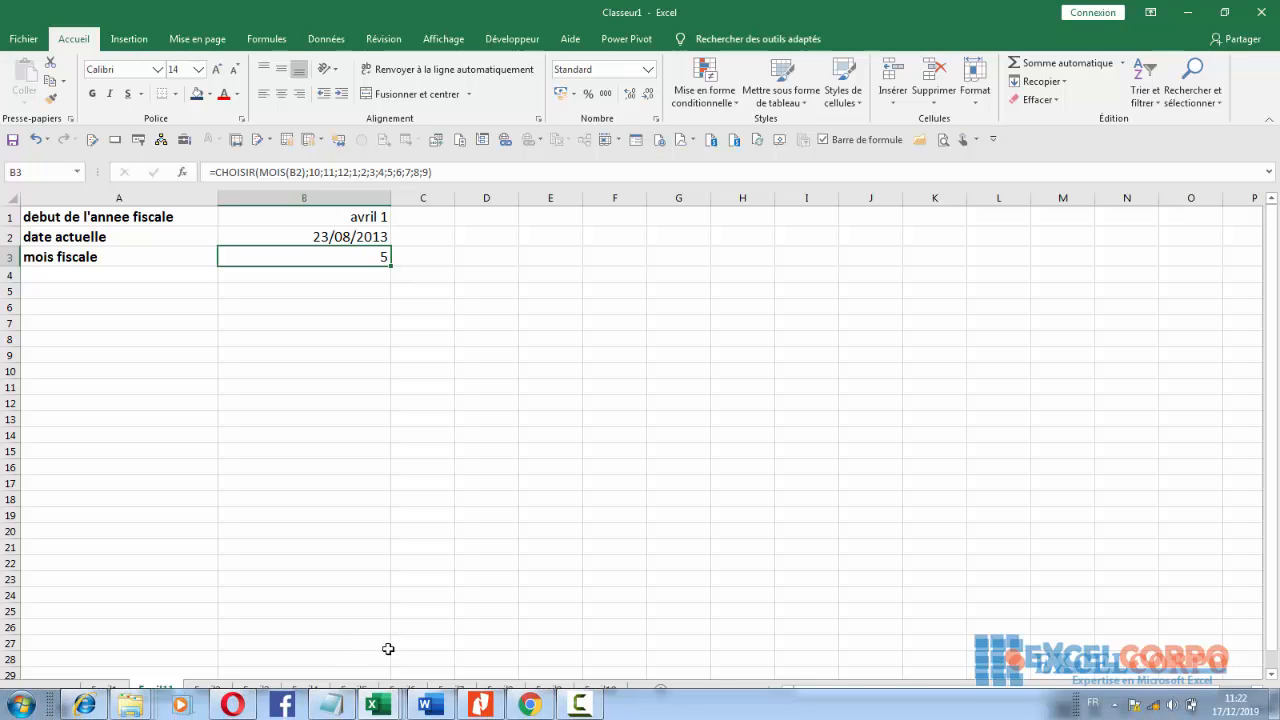
pyautogui.click(576, 703)
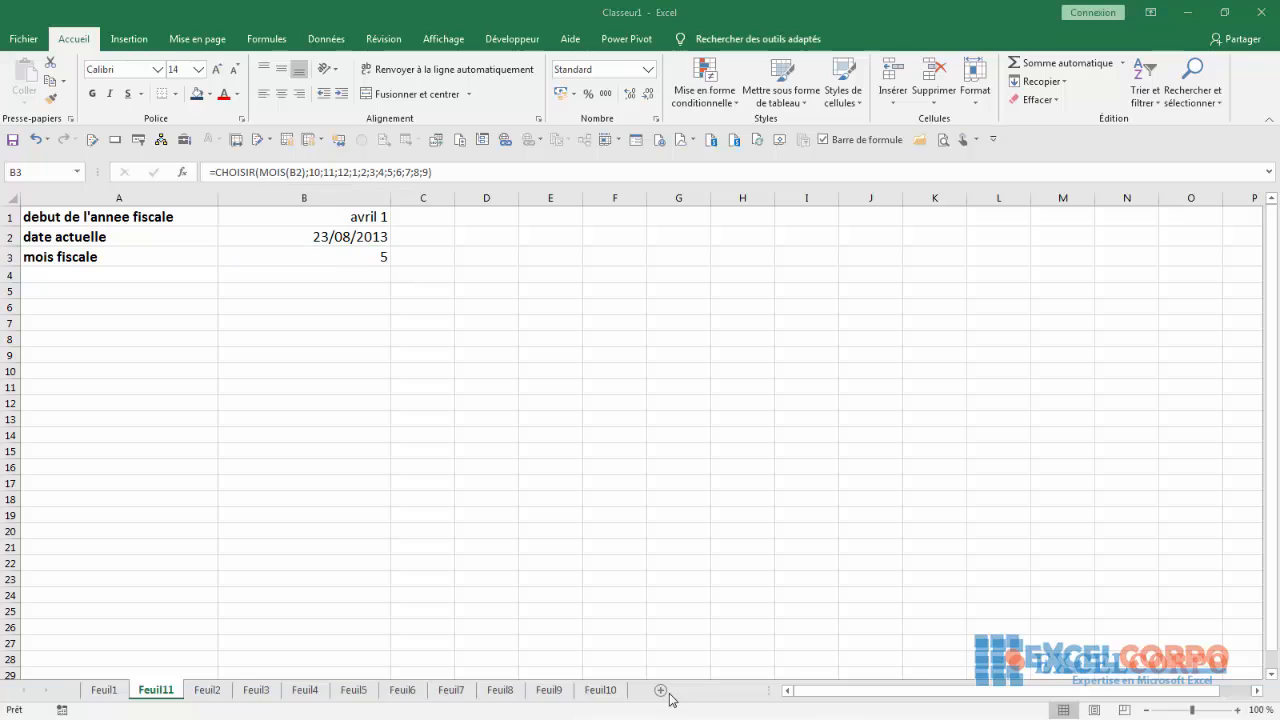
pyautogui.click(1205, 670)
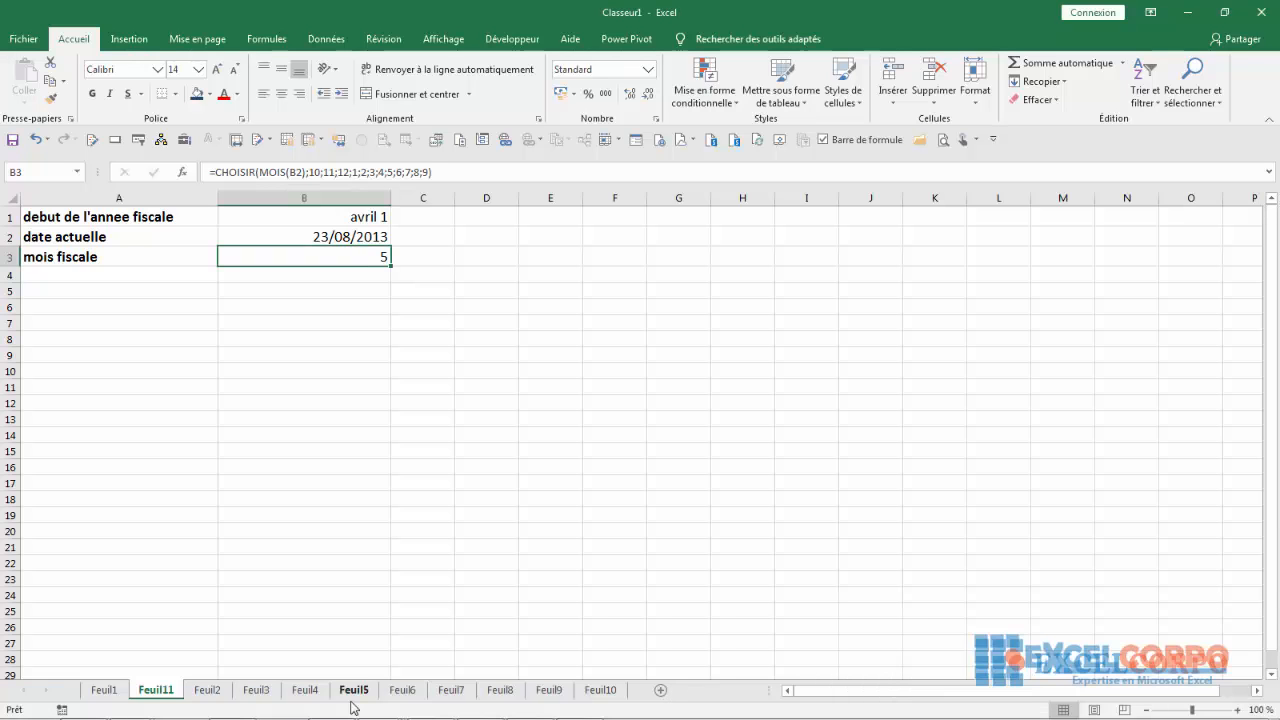